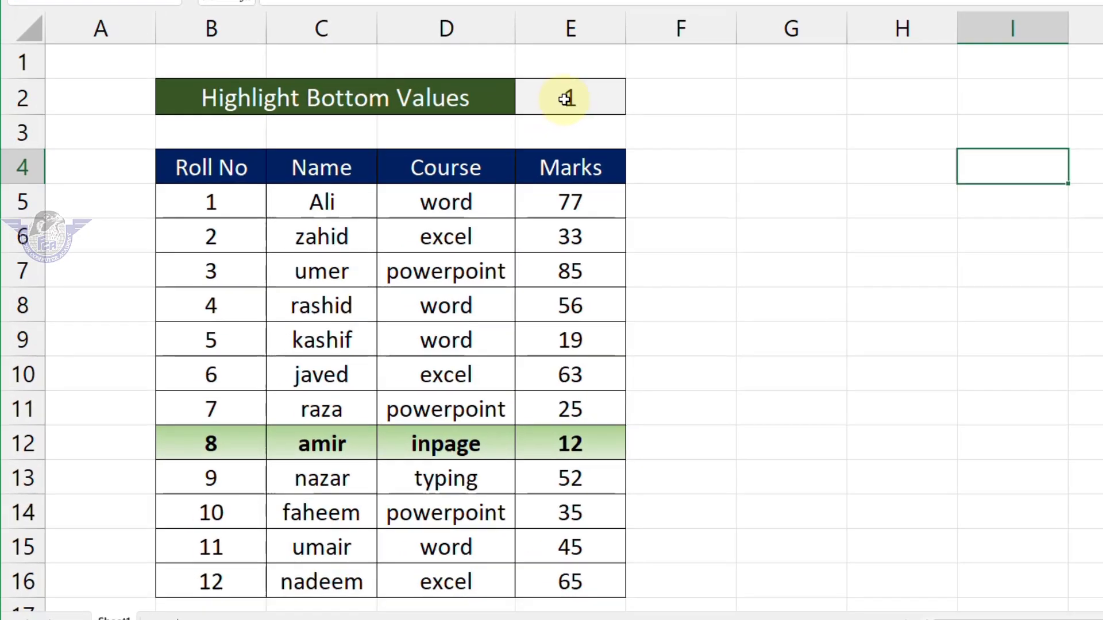
Enter 1 as the number of bottom values to highlight in cell E2.
left_click(565, 99)
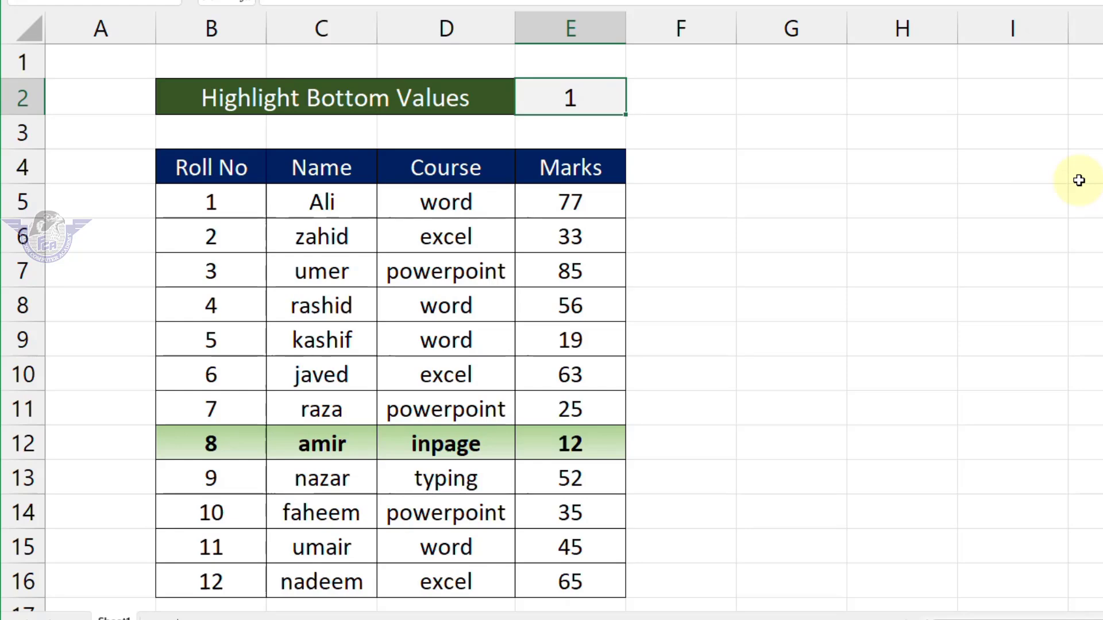
type("1")
key("Return")
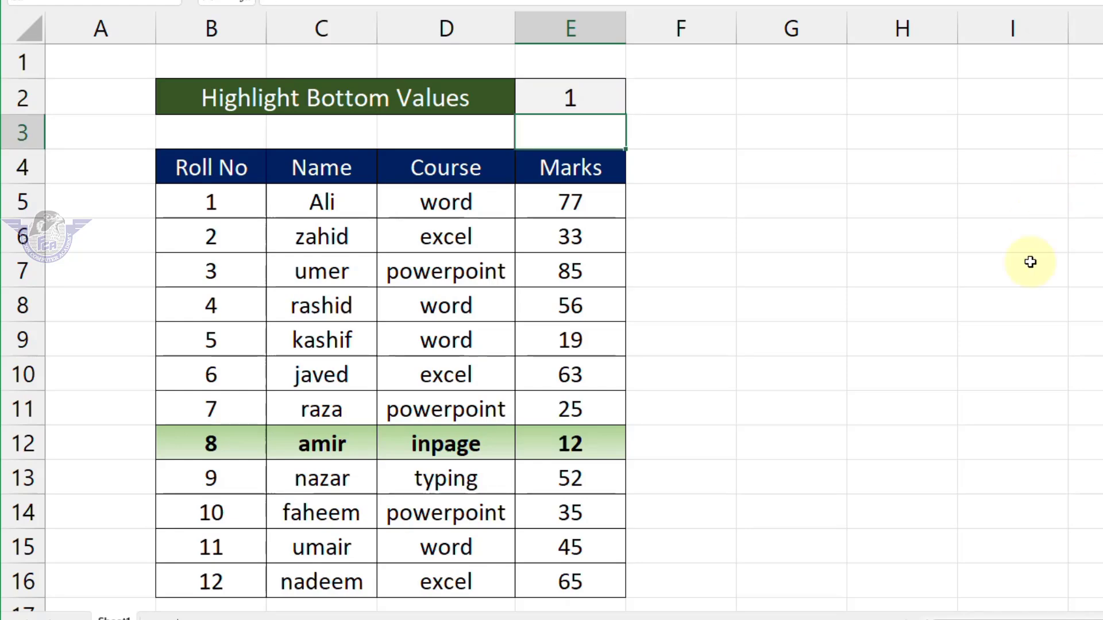
Change the number of bottom values to highlight in cell E2 to 2.
left_click(590, 98)
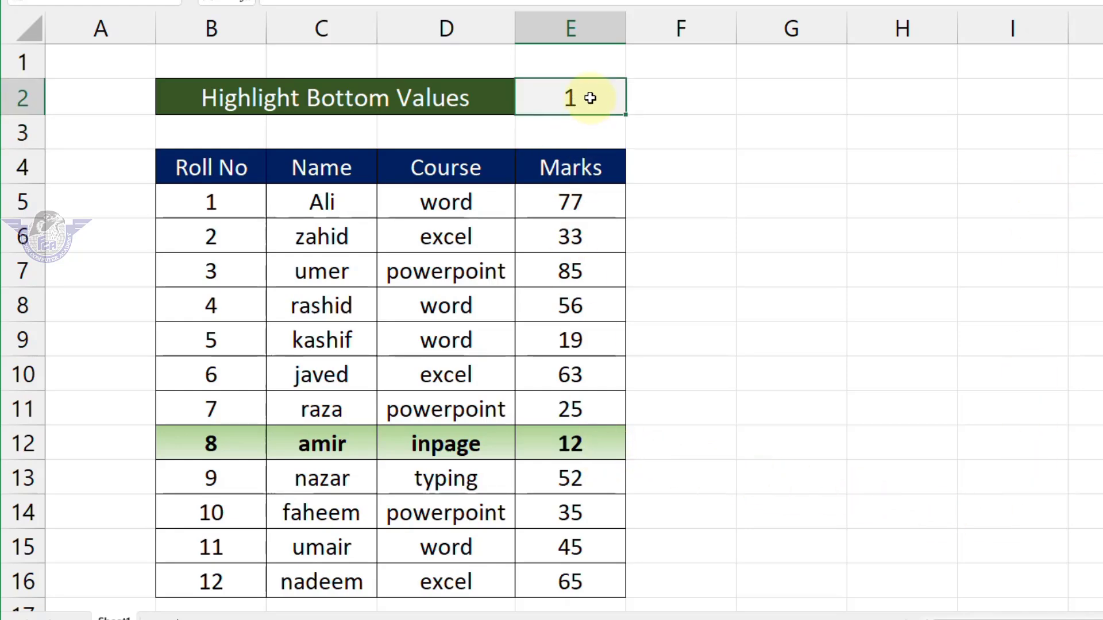
double_click(590, 97)
key("BackSpace")
type("2")
key("Return")
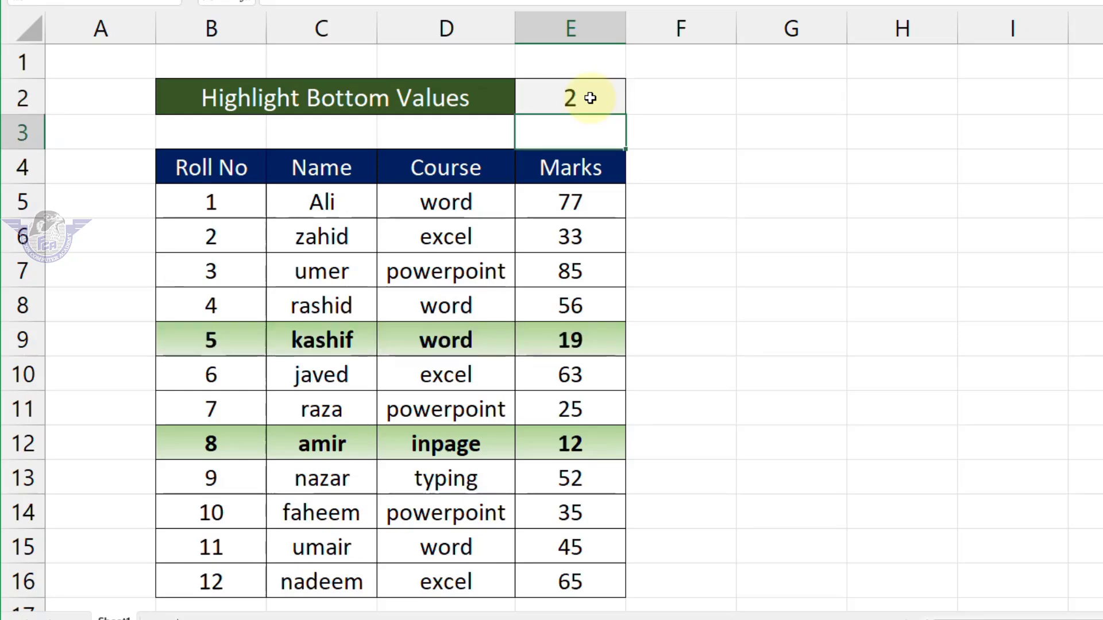
Set the number of bottom values to highlight in cell E2 to 5.
left_click(587, 98)
type("5")
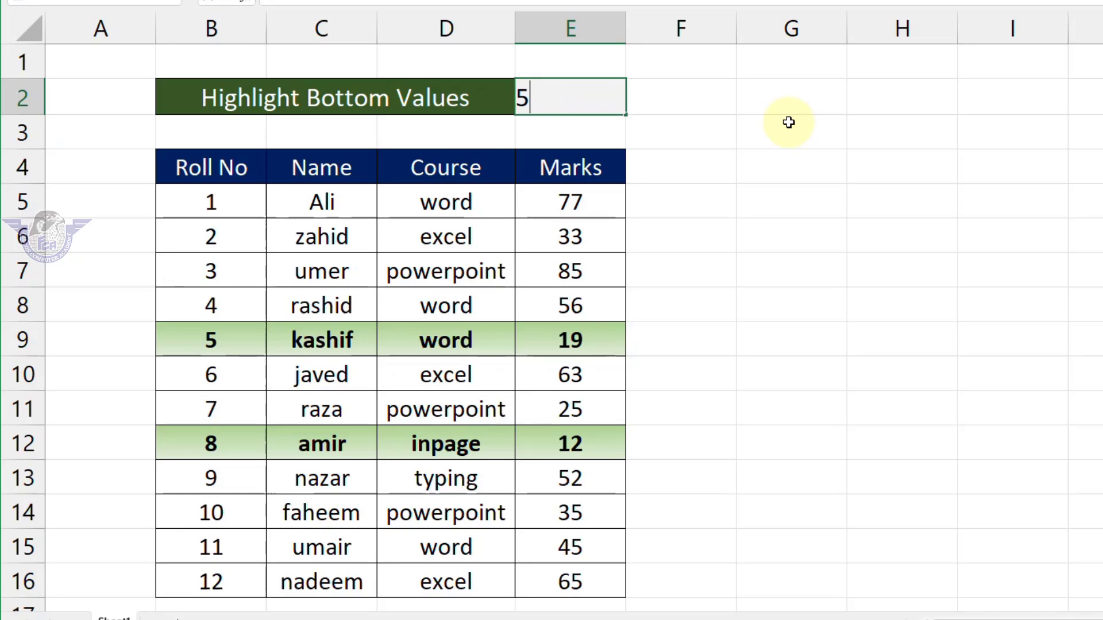
key("Return")
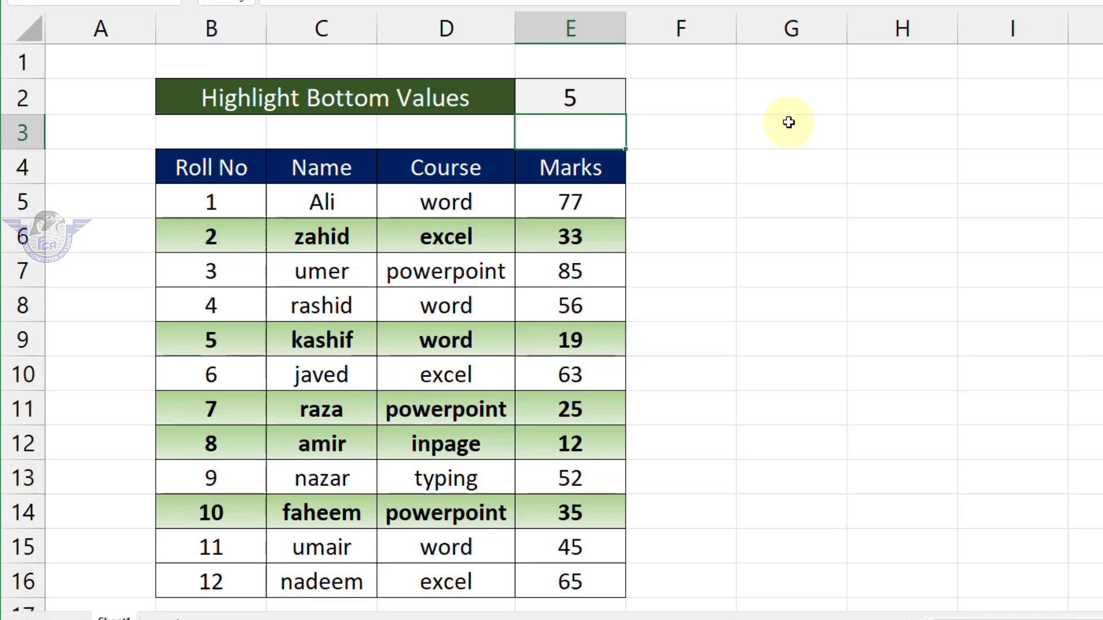
Clear the conditional formatting rules from the table data in B5:E16 and empty cell E2.
left_click_drag(218, 203, 574, 559)
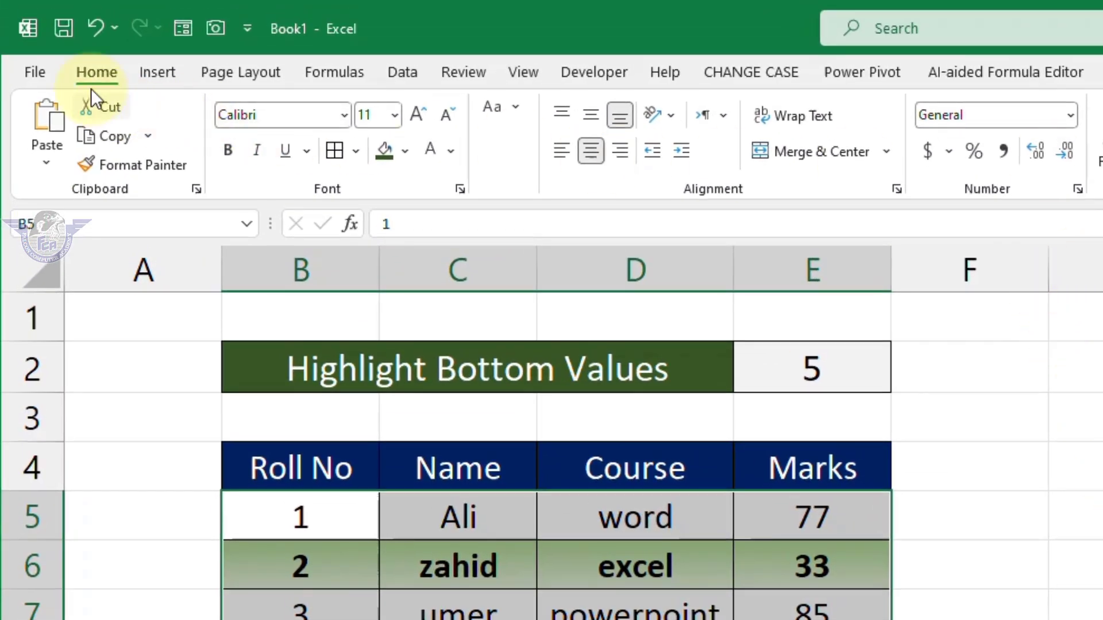
left_click(722, 164)
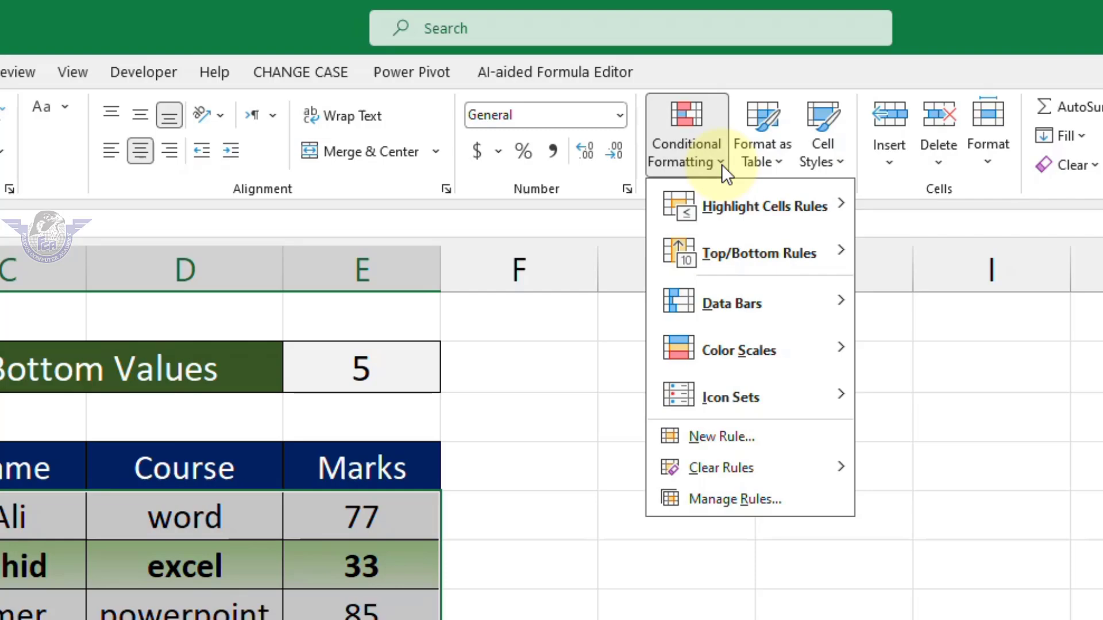
mouse_move(743, 470)
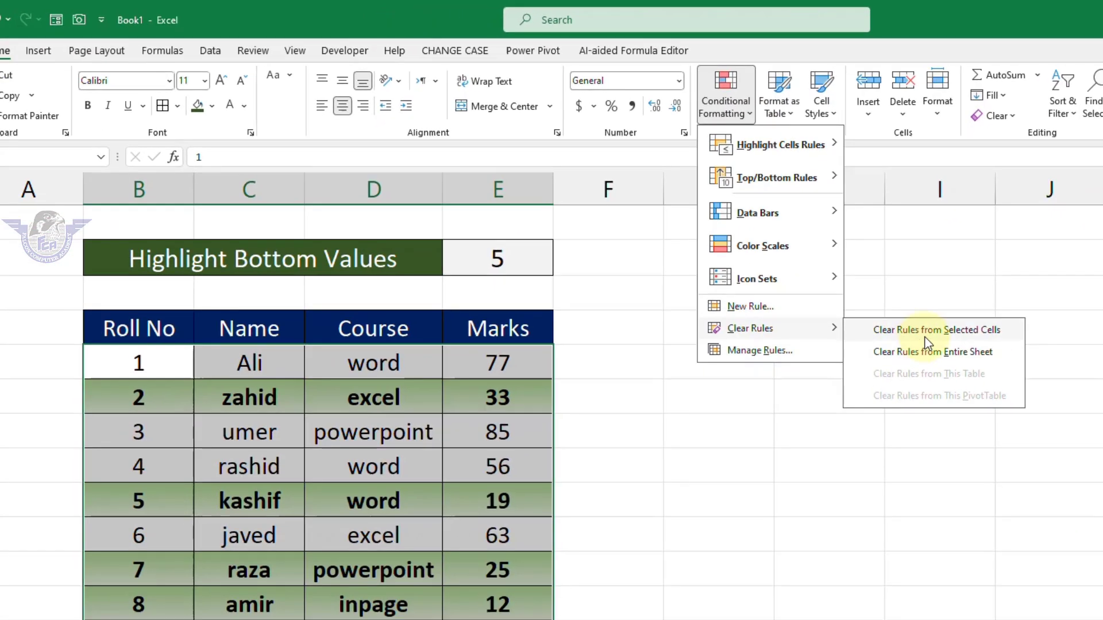
left_click(969, 337)
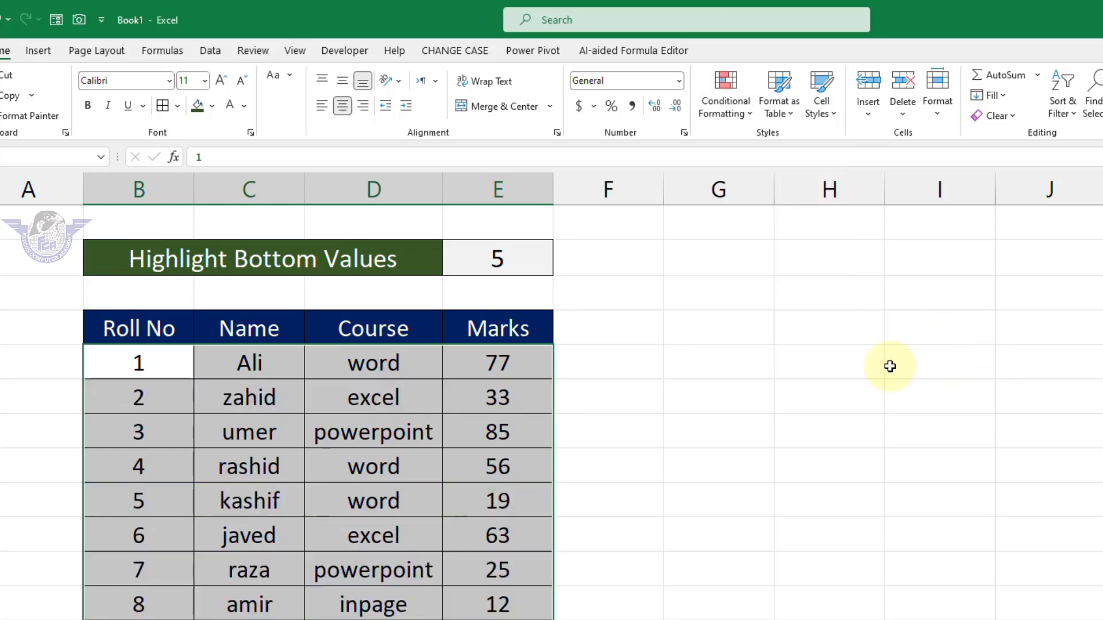
left_click(524, 268)
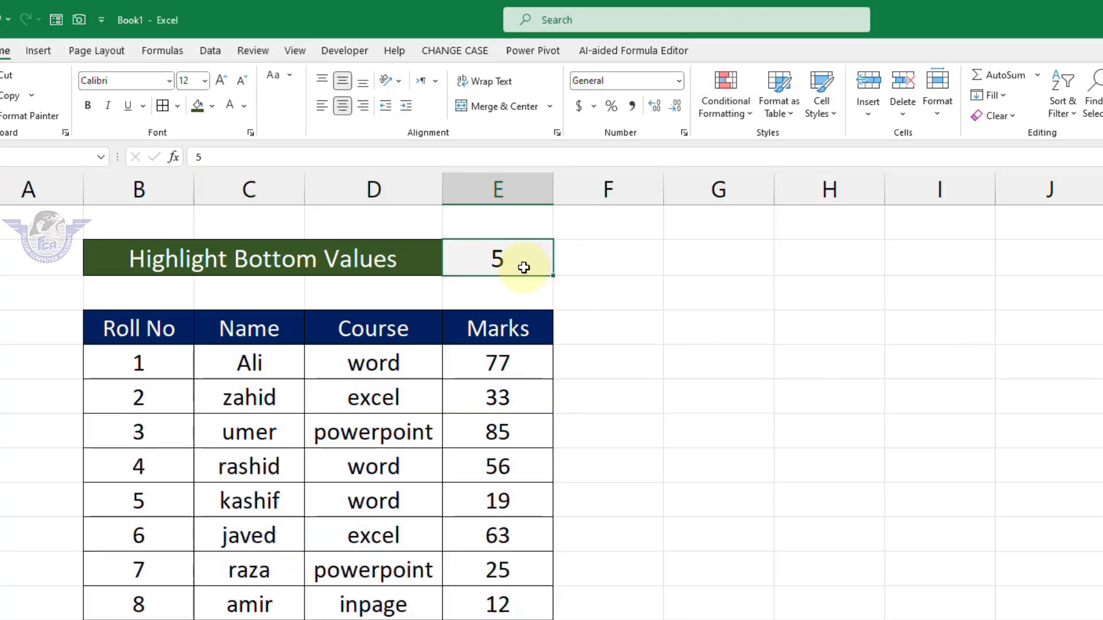
key("Delete")
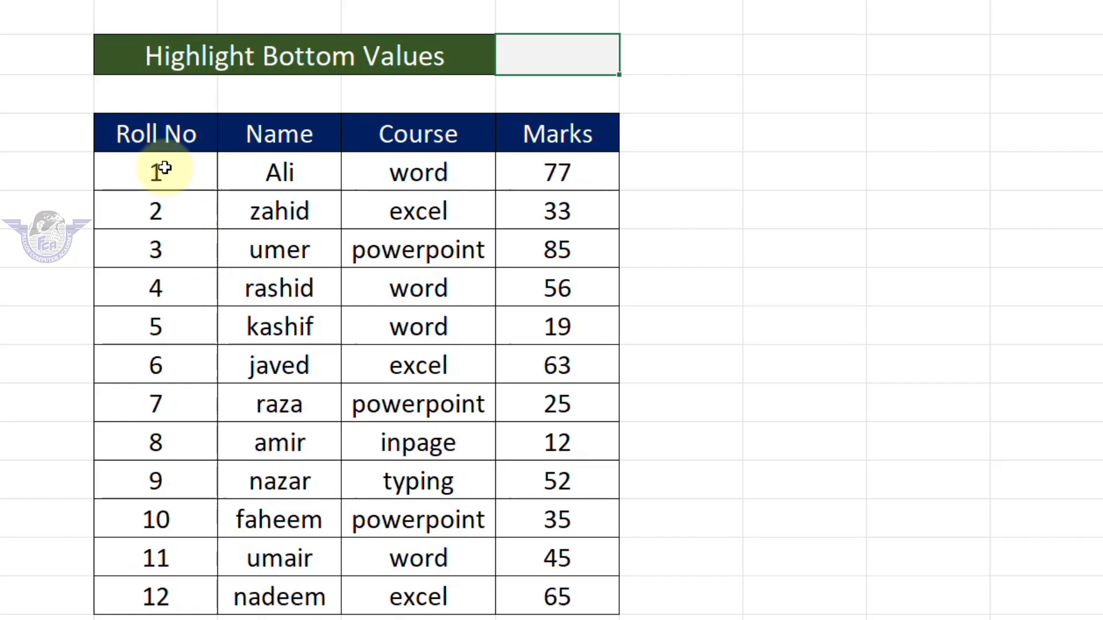
Start a new conditional formatting rule for B5:E16 that uses a formula to determine which cells to format.
left_click_drag(153, 173, 557, 598)
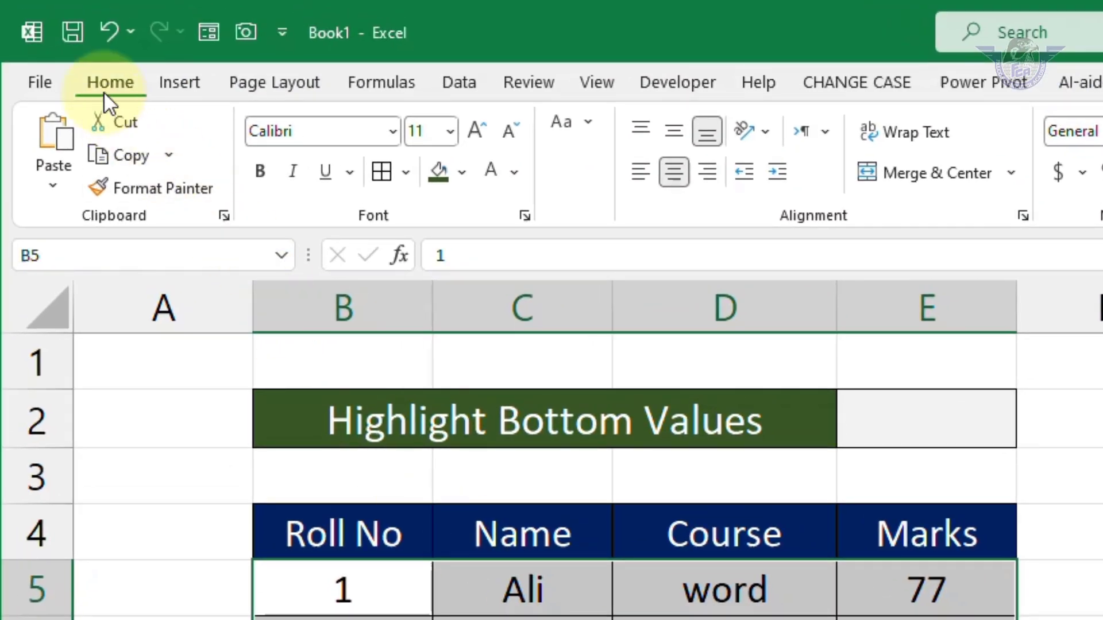
left_click(1006, 183)
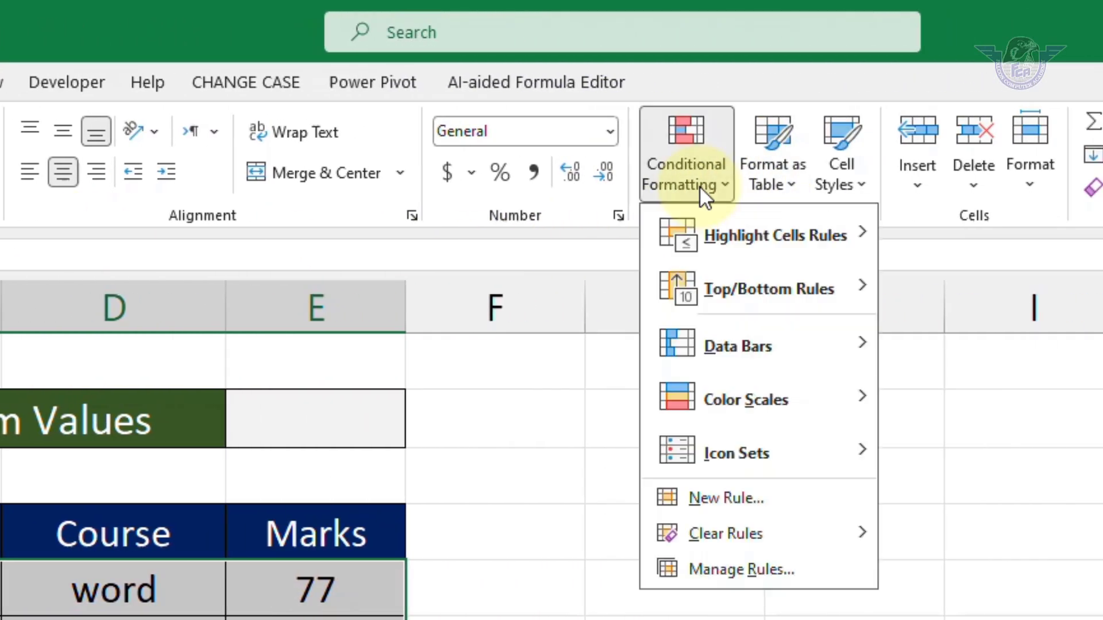
left_click(776, 506)
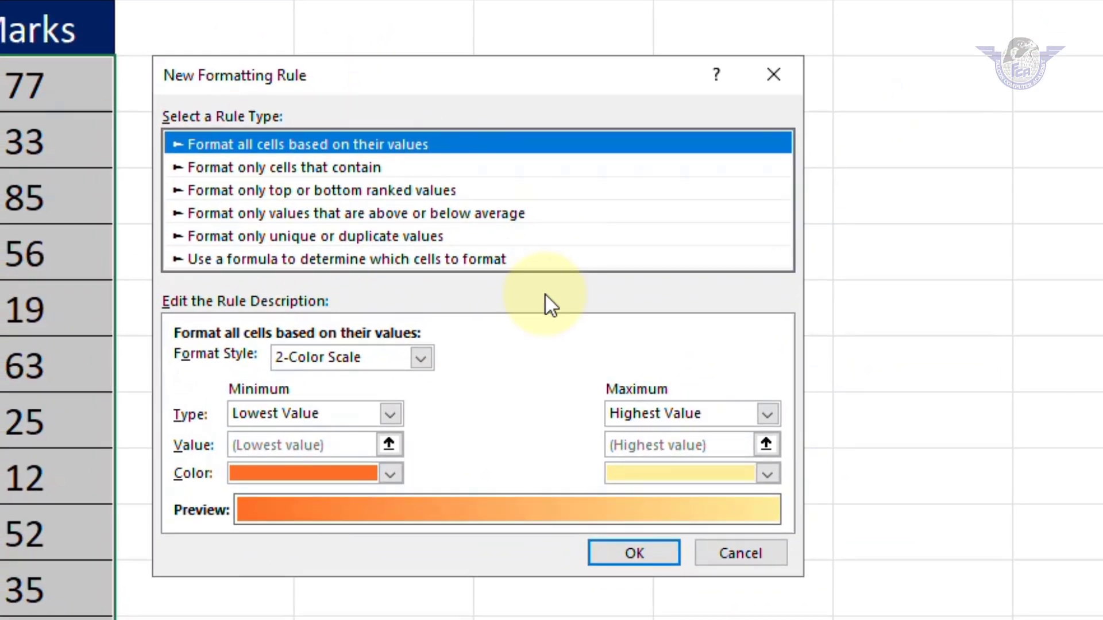
left_click(309, 260)
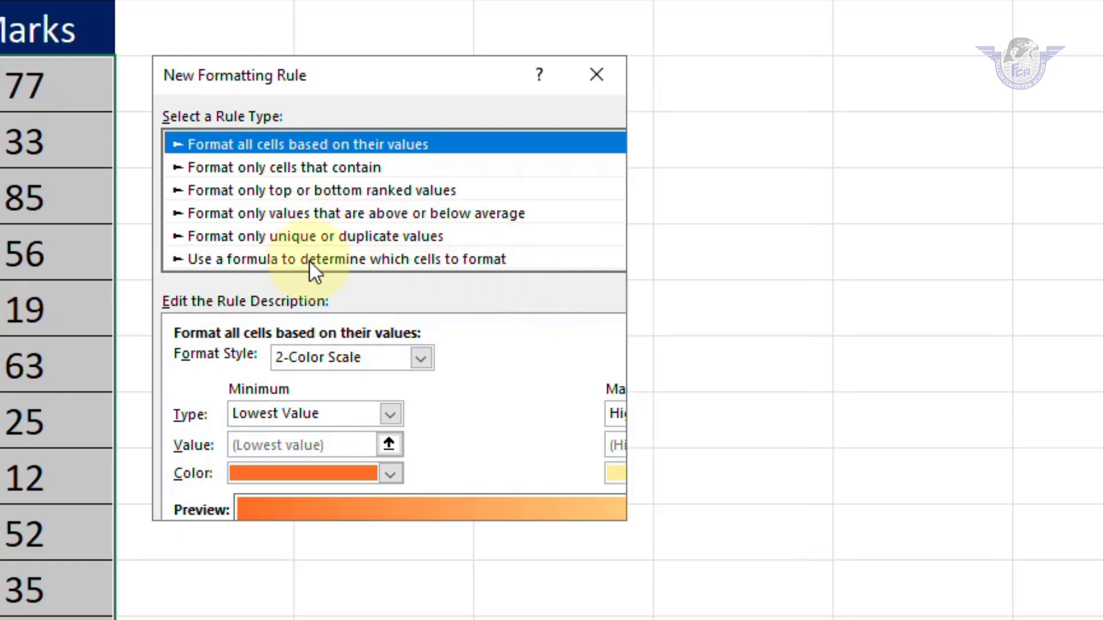
left_click(247, 368)
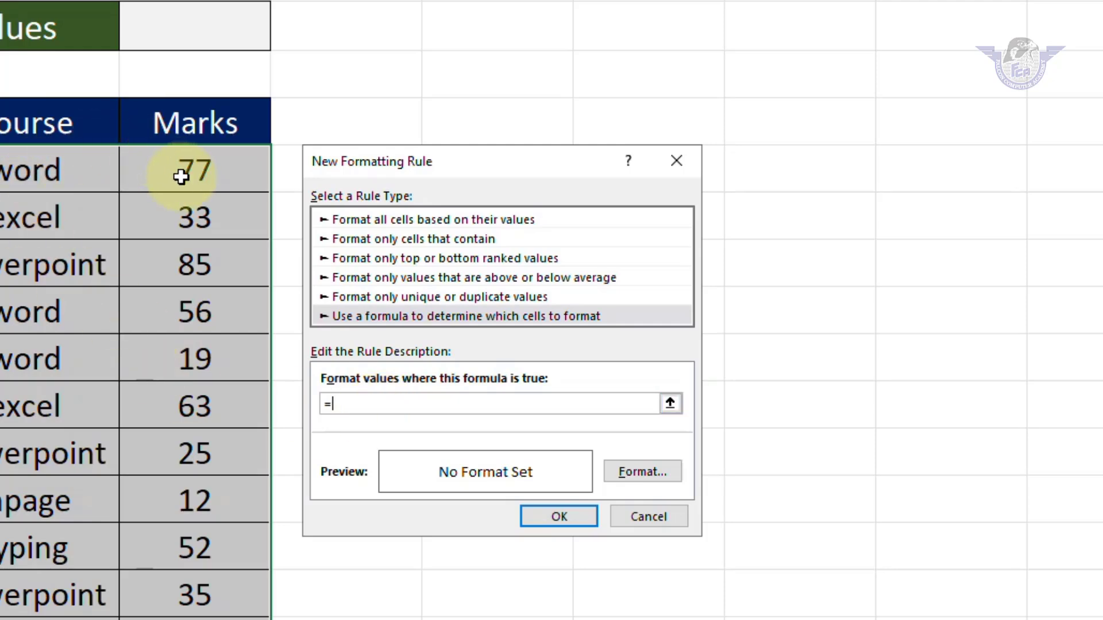
Enter the rule formula =$E5<=small($E$5:$E$16,$E$2), comparing each row's marks with the smallest values counted by E2.
left_click(182, 177)
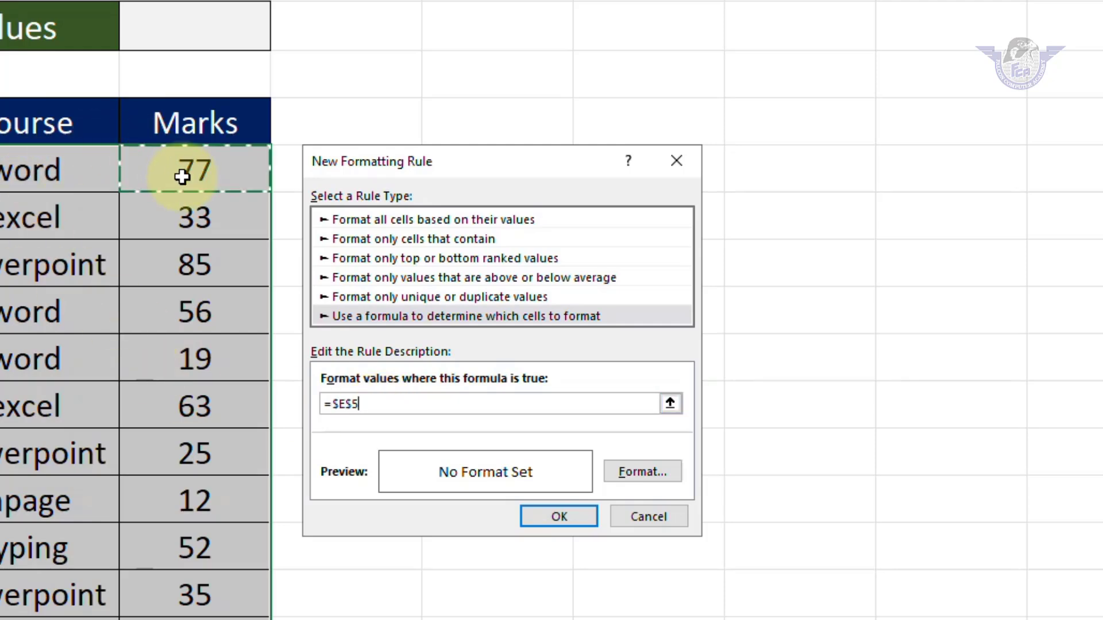
key("F4")
type("<")
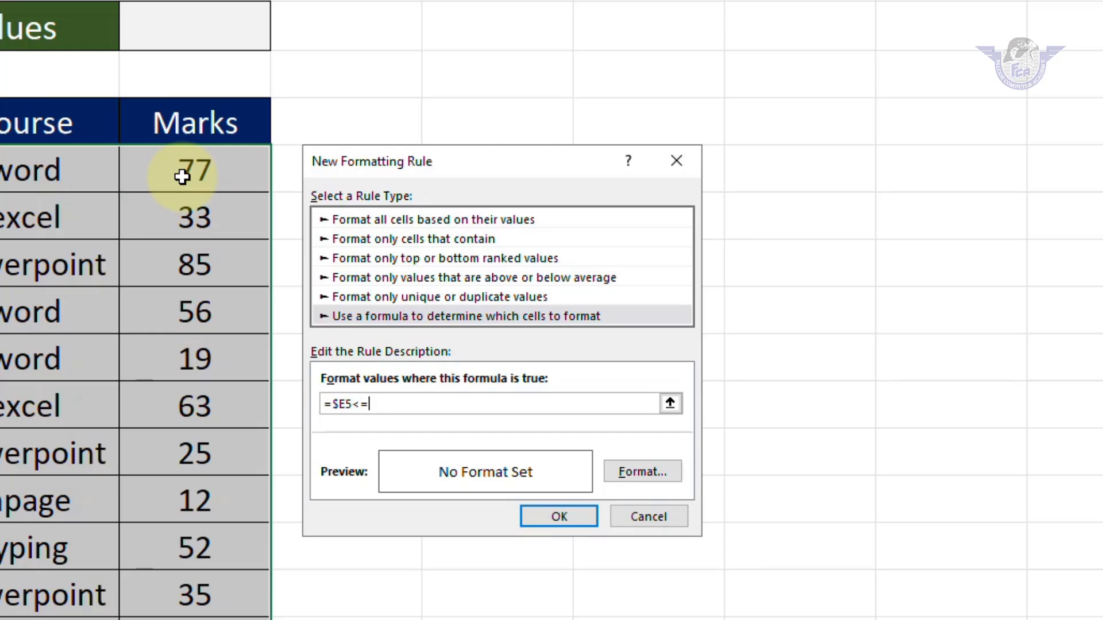
type("=small(")
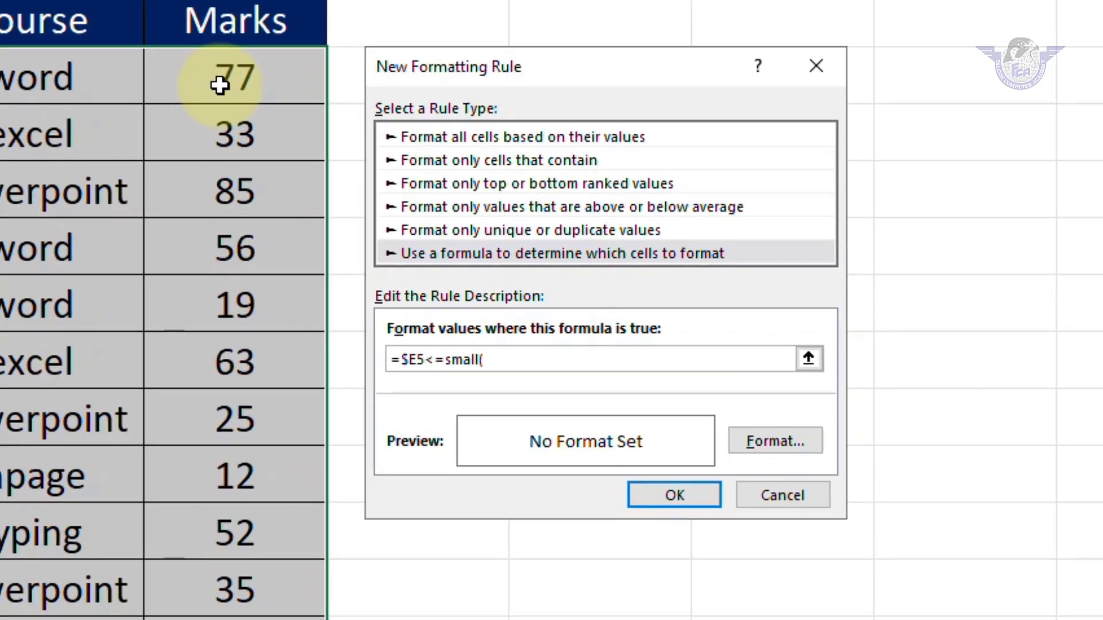
left_click_drag(249, 91, 374, 576)
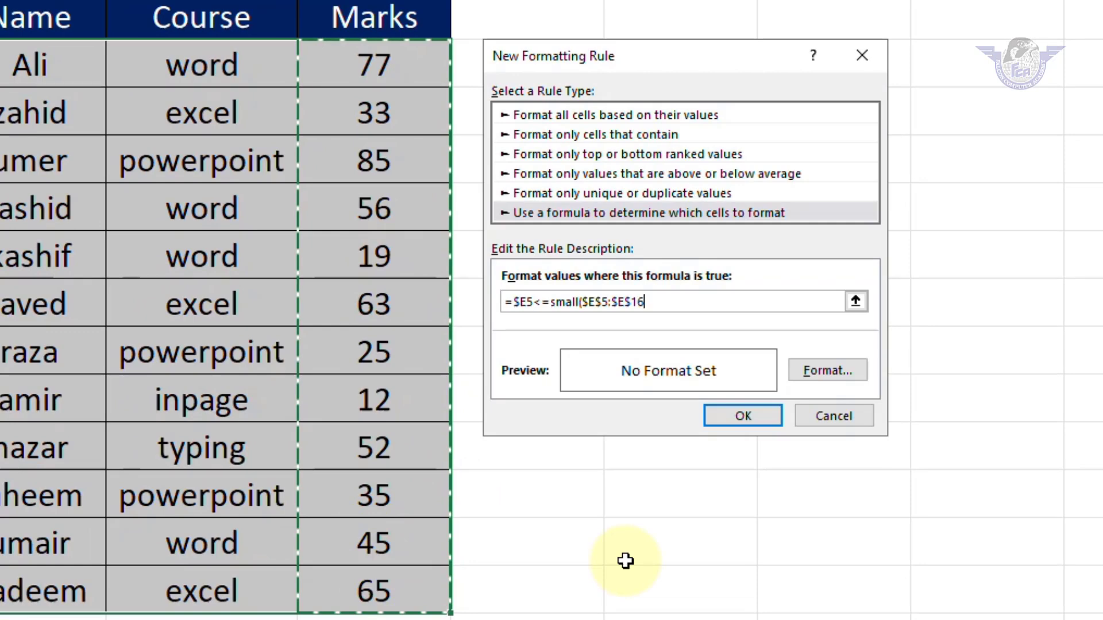
type(",")
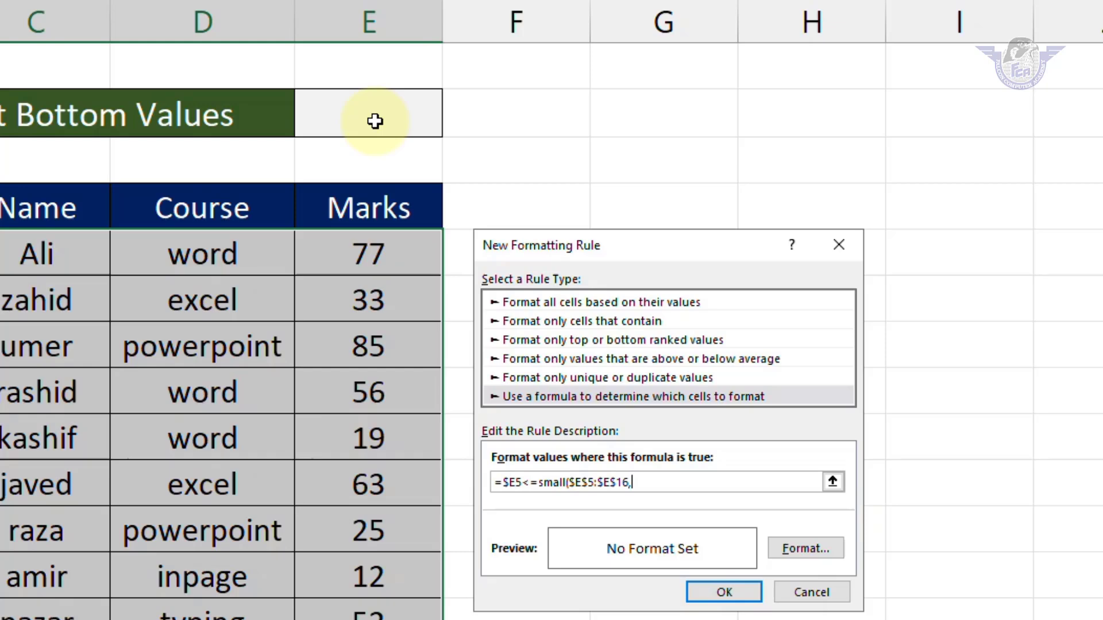
left_click(394, 118)
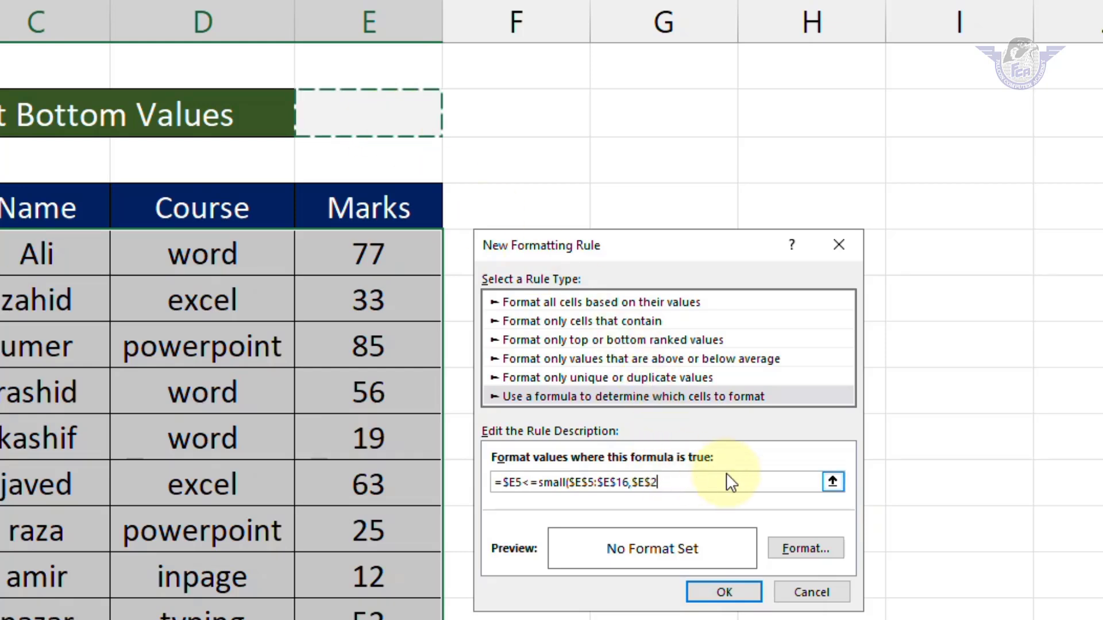
type(")")
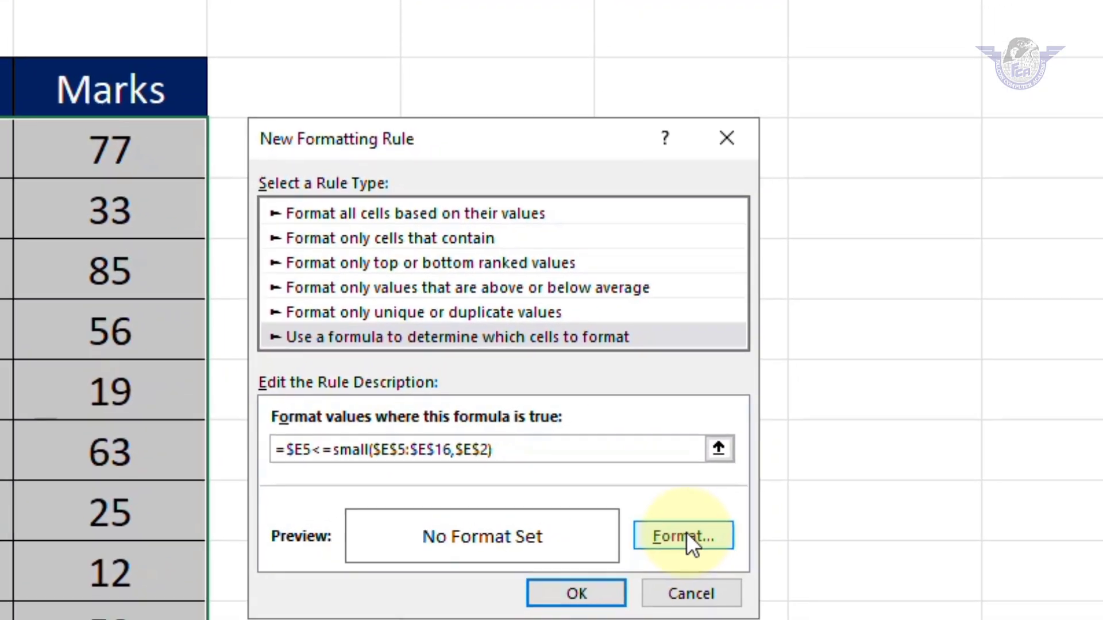
Give the rule's format a horizontal two-color gradient fill of light and dark green, using the variant with dark green on top.
left_click(805, 548)
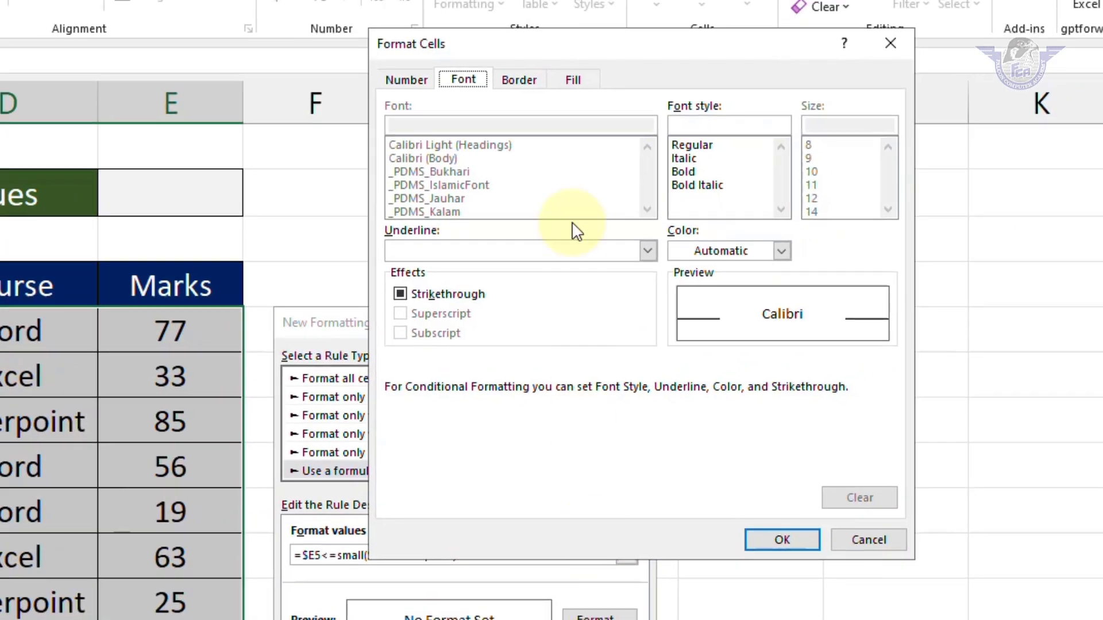
left_click(581, 46)
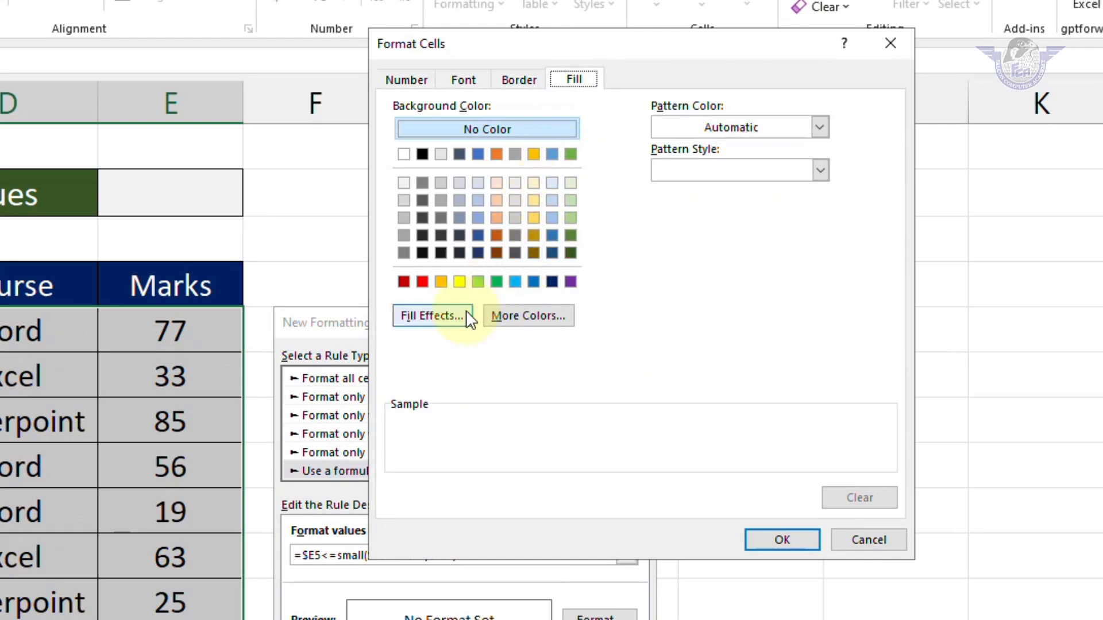
left_click(449, 317)
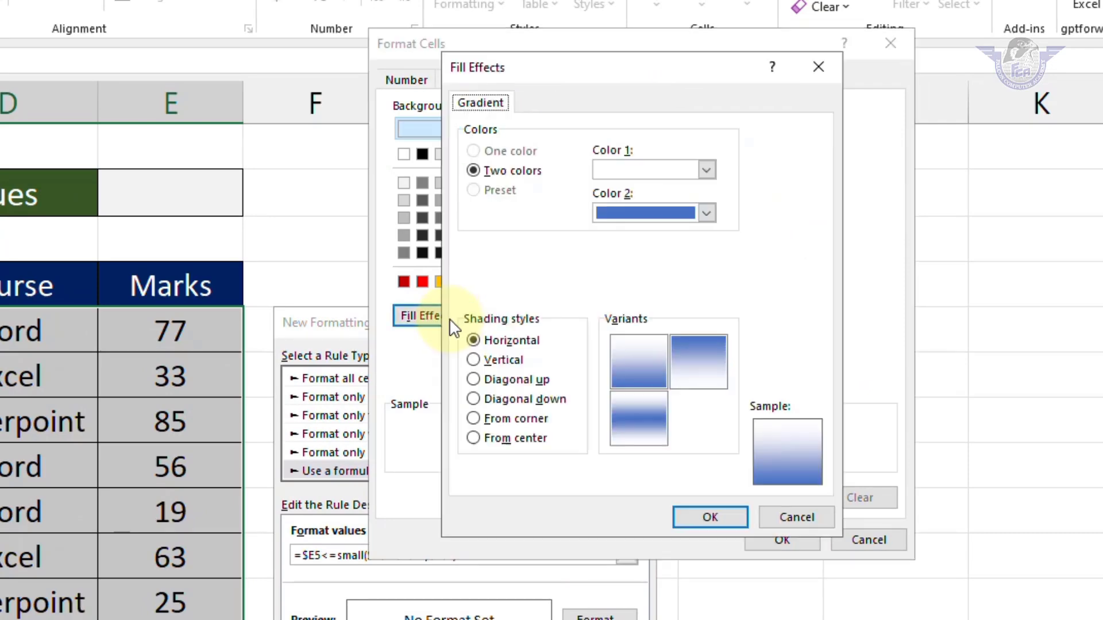
left_click(668, 170)
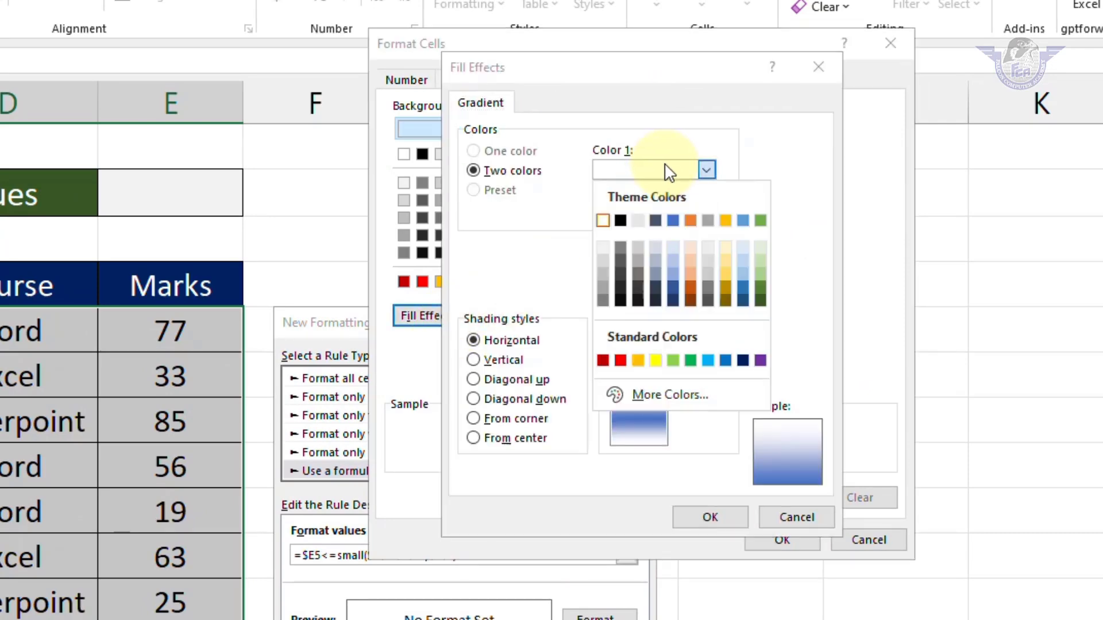
left_click(760, 273)
left_click(677, 213)
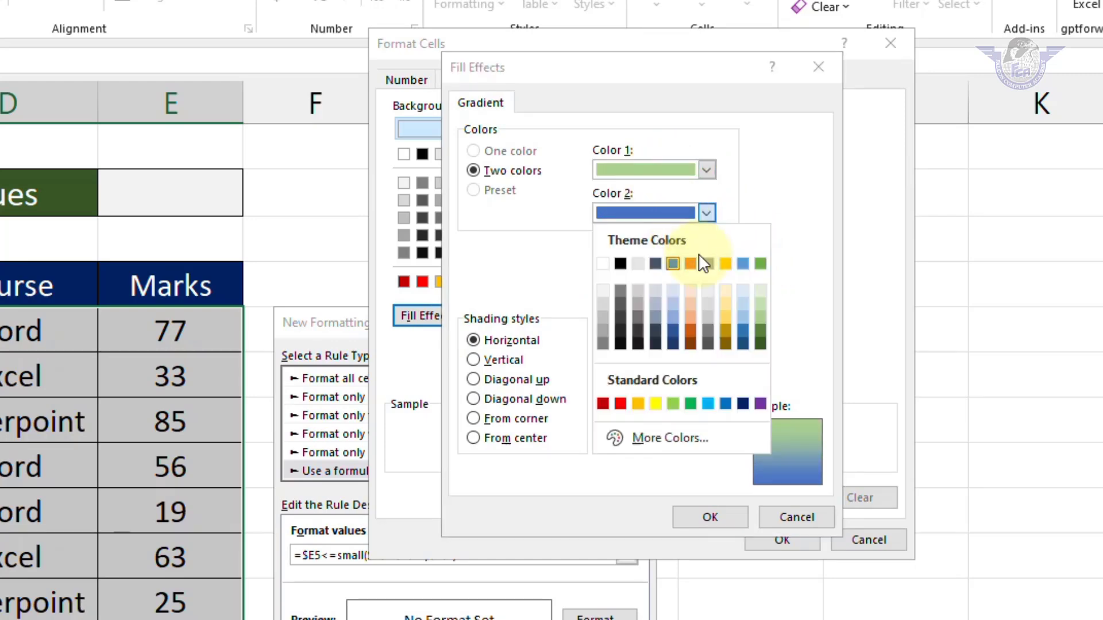
left_click(760, 328)
left_click(707, 353)
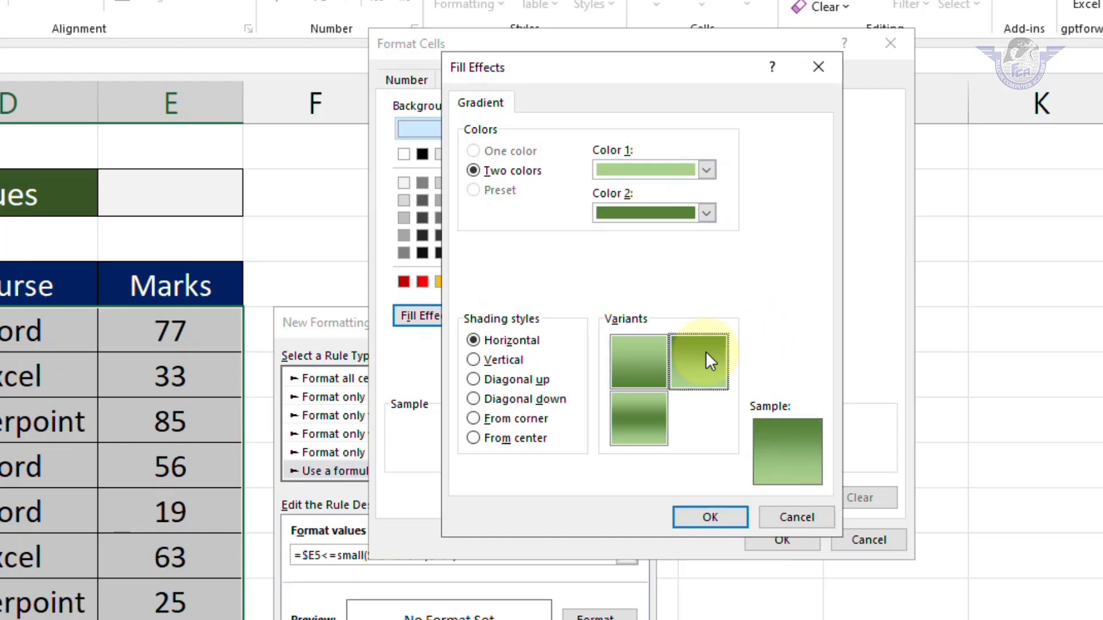
left_click(708, 514)
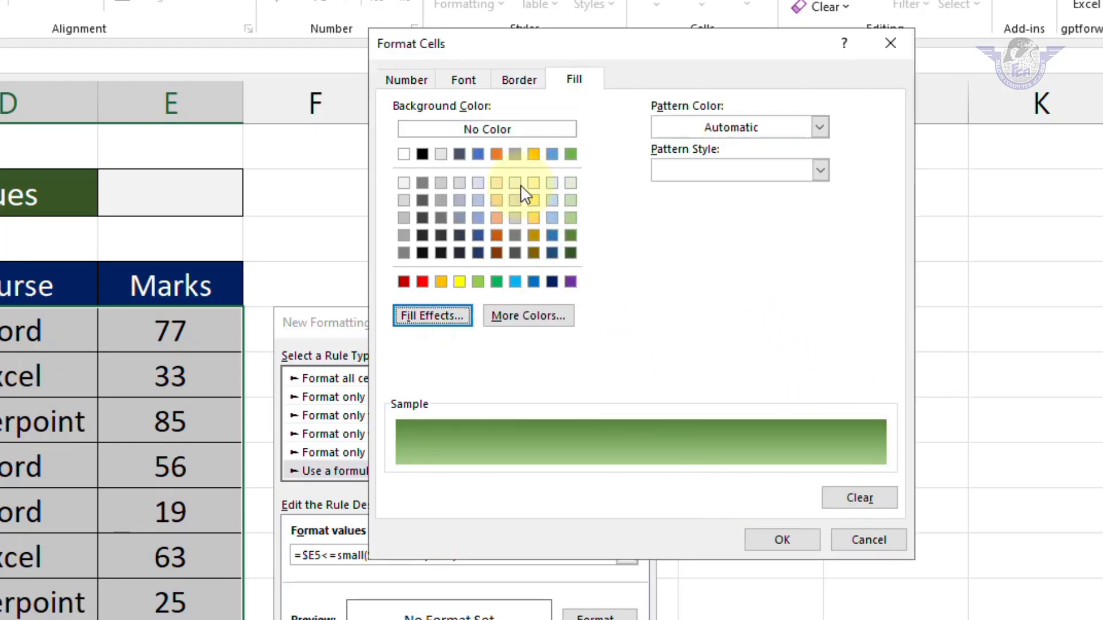
Set the rule's font to bold and white, and apply the finished rule to the table data.
left_click(472, 81)
left_click(684, 173)
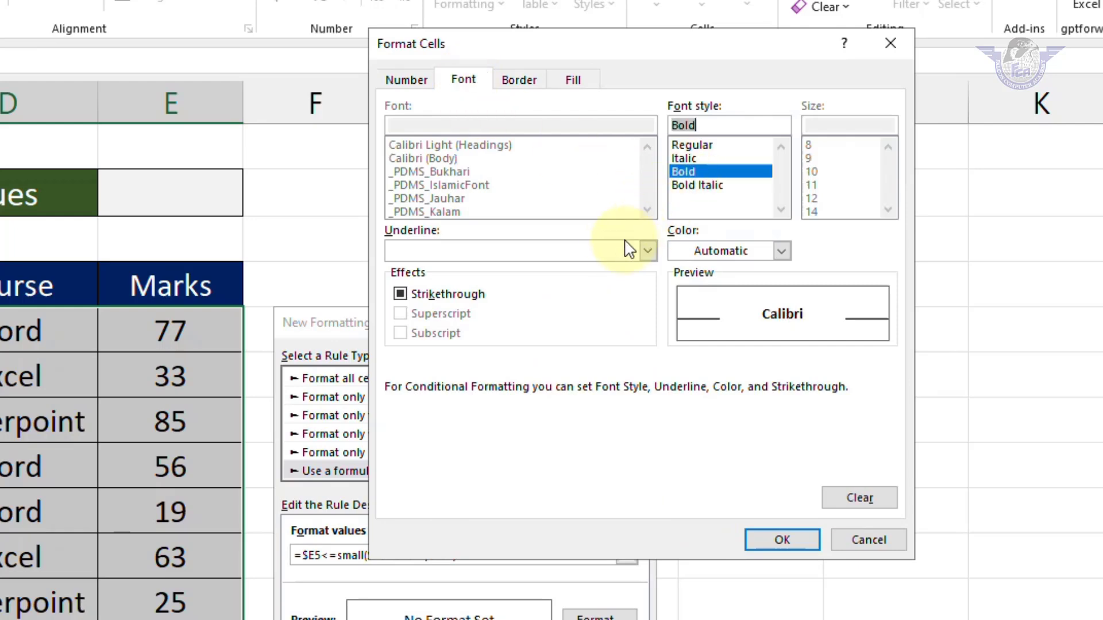
left_click(707, 253)
left_click(677, 347)
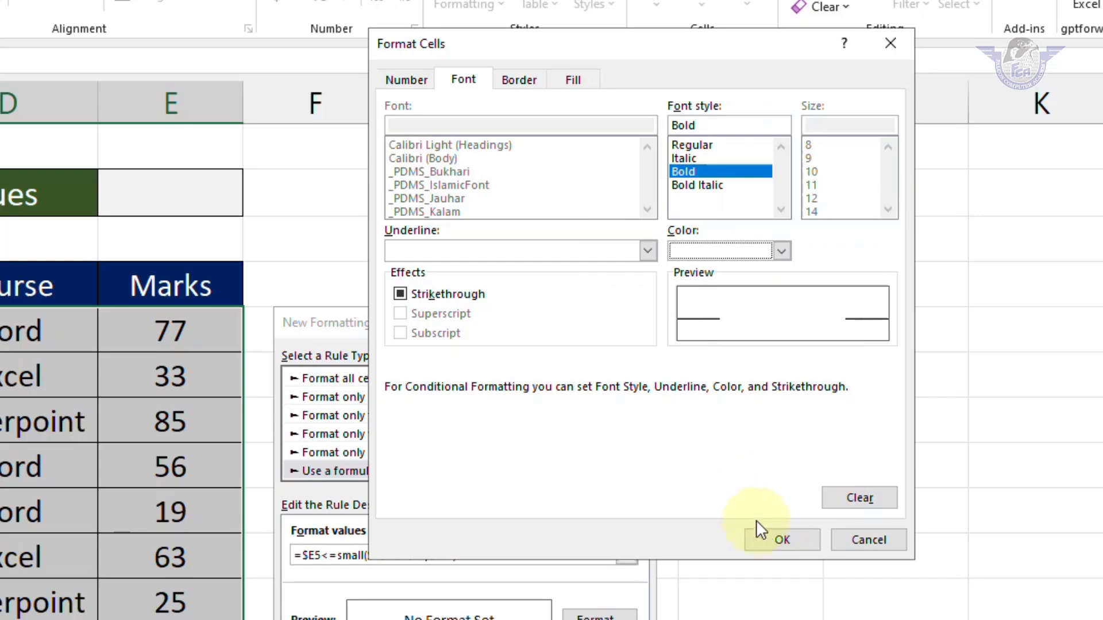
left_click(782, 540)
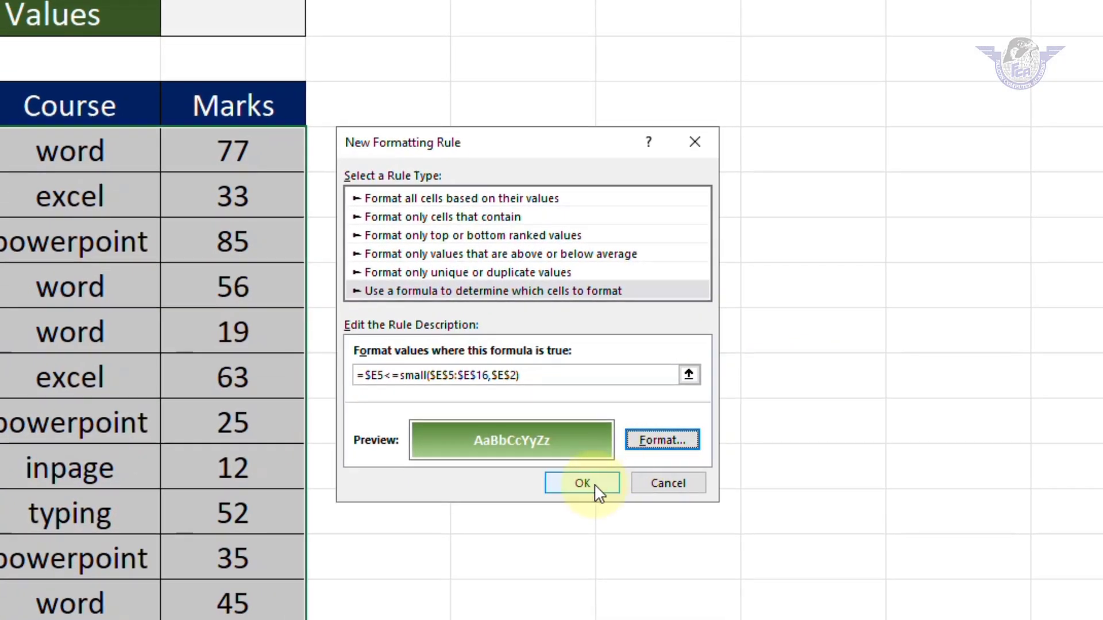
left_click(591, 484)
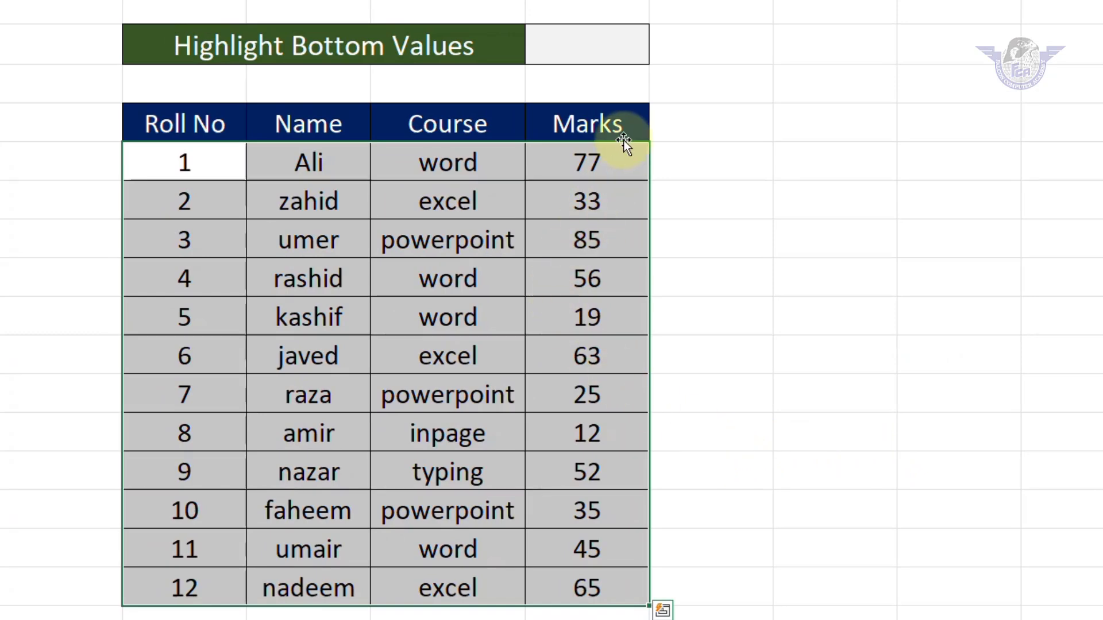
Test the highlighting rule by entering 3 in E2 as the number of bottom values to highlight.
left_click(628, 155)
left_click(611, 58)
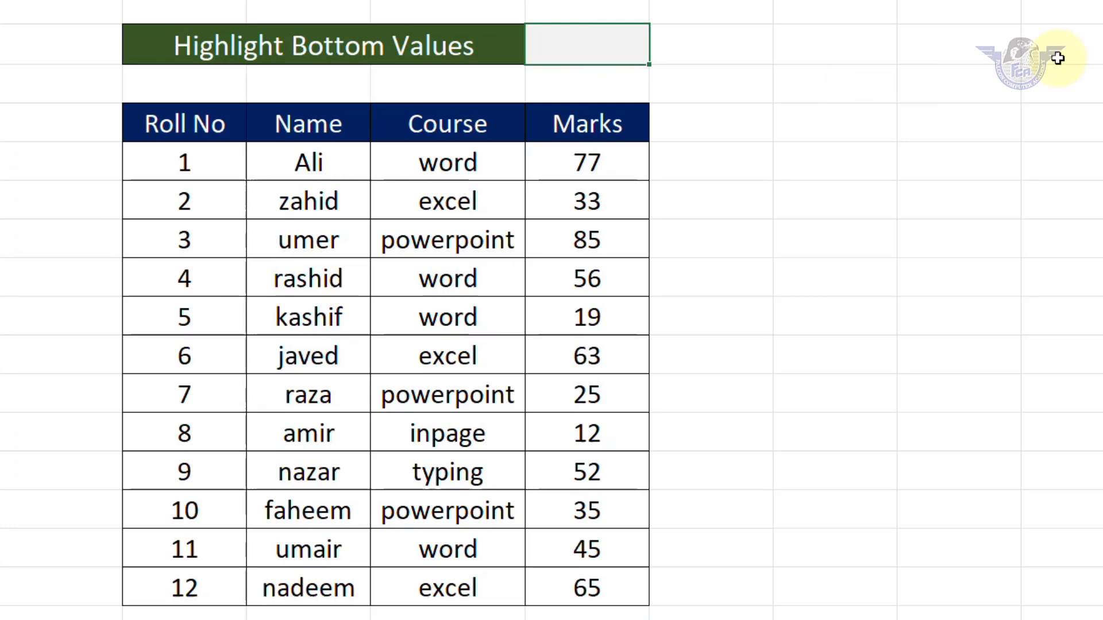
type("3")
key("Return")
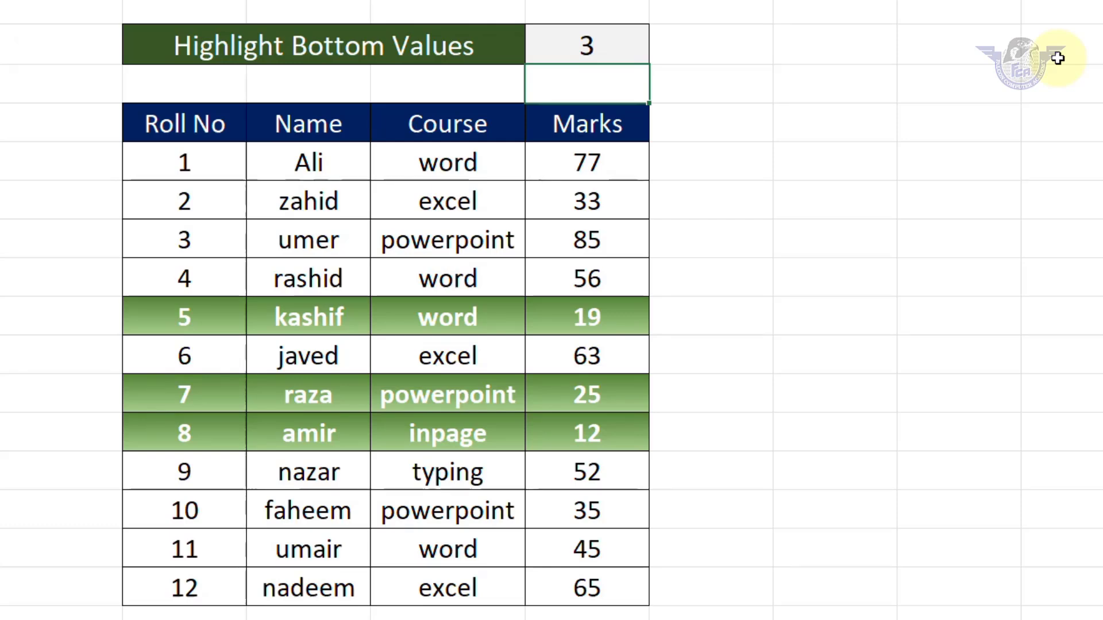
Change the number of bottom values in E2 to 1 to highlight only the lowest mark's row.
left_click(608, 43)
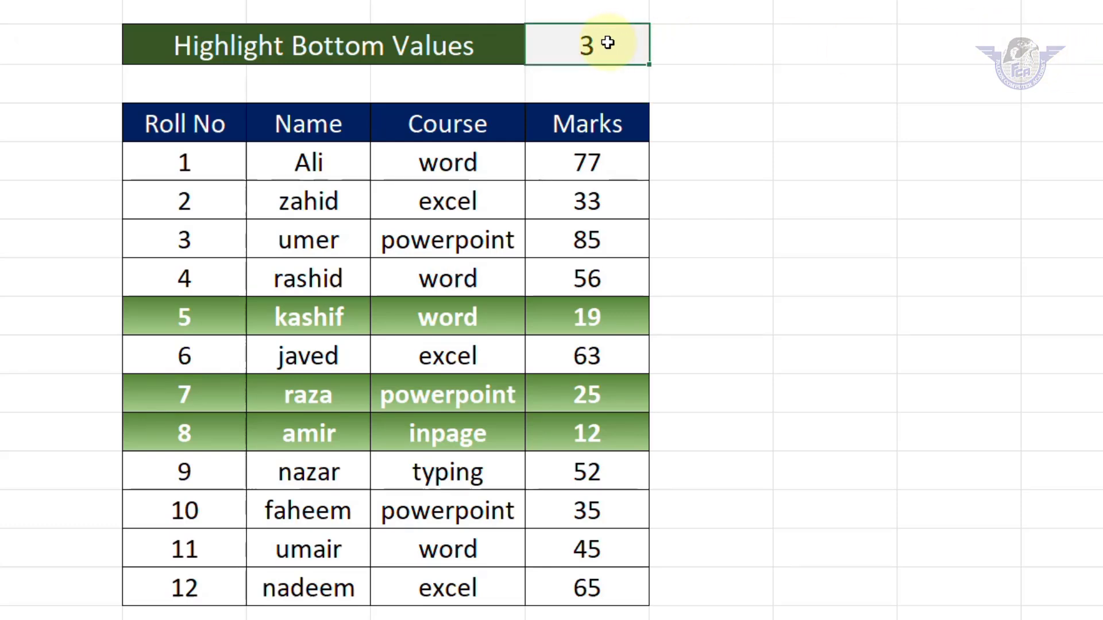
type("1")
key("Return")
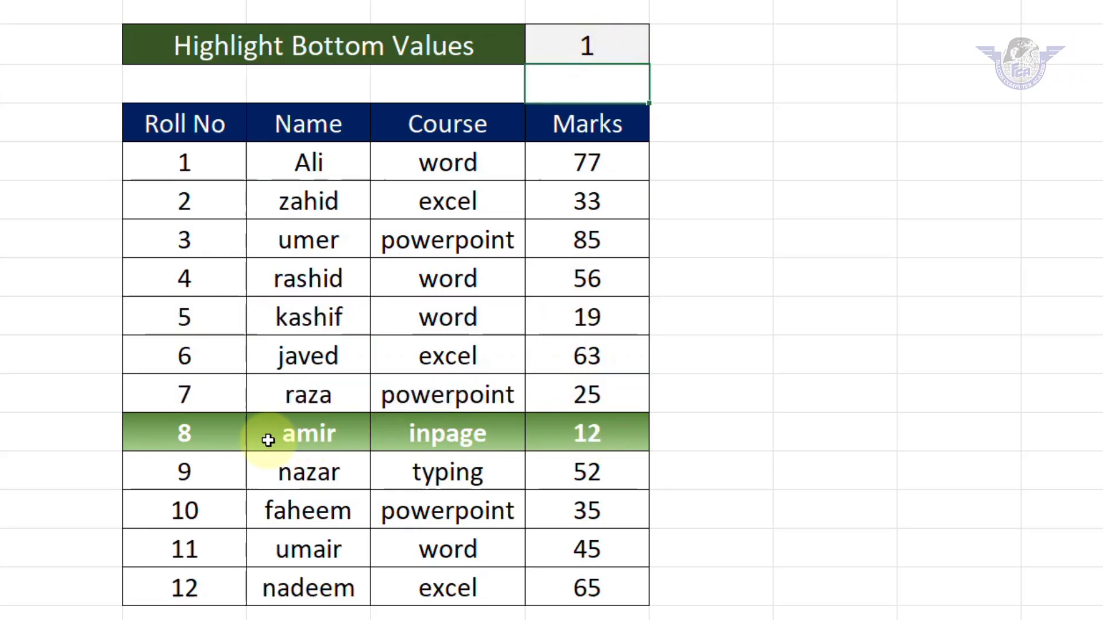
Set the bottom values count in E2 to 7 so the seven lowest-mark rows are highlighted.
left_click(591, 44)
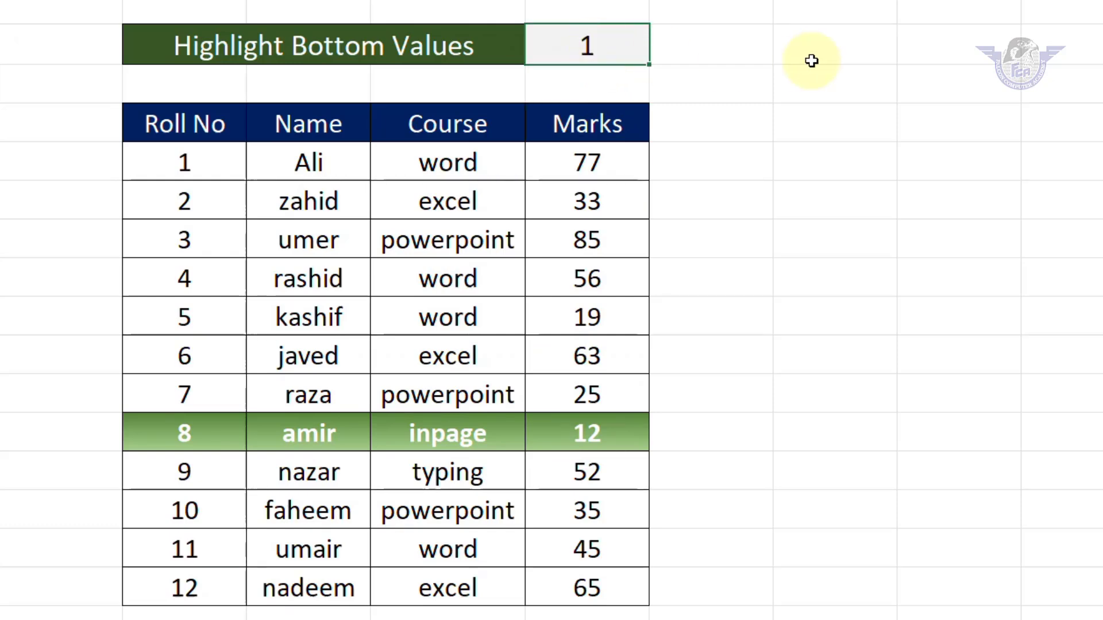
type("7")
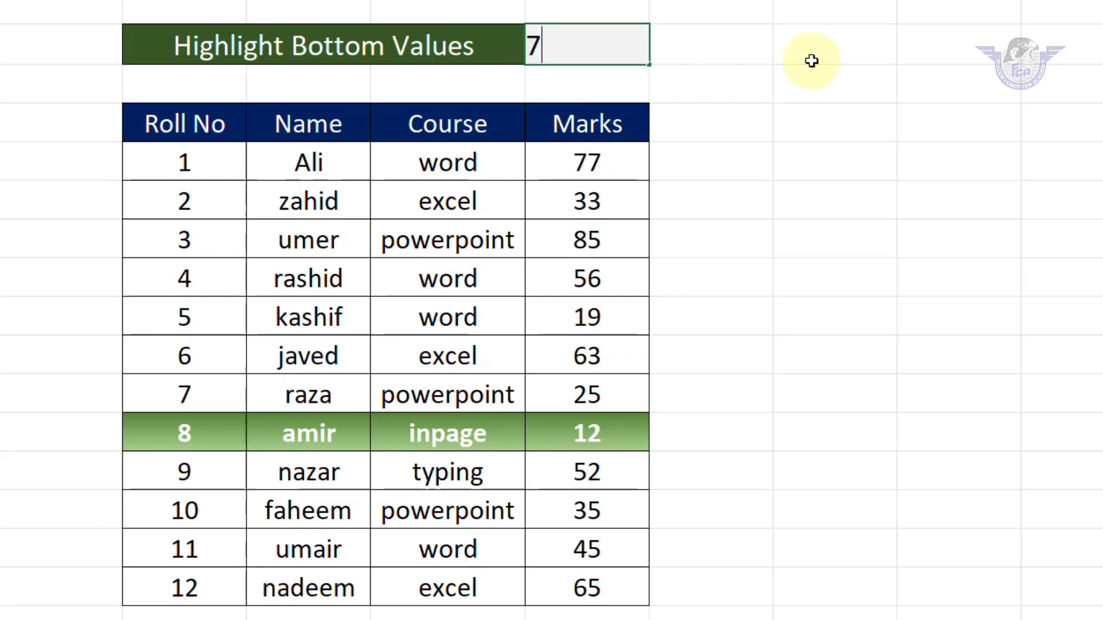
key("Return")
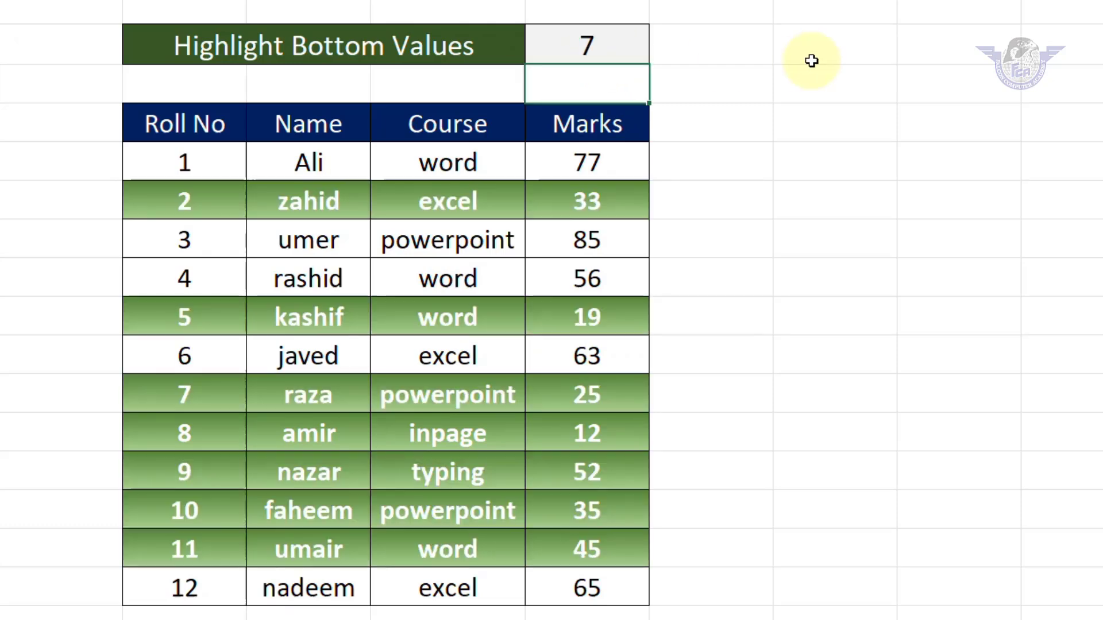